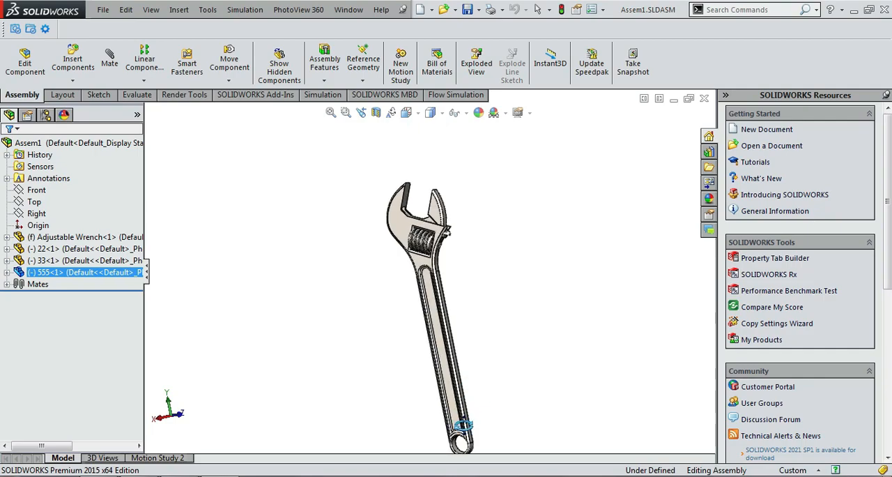
# Open Motion Study 2, keep its initial animation state unchanged, and play the wrench animation.
pyautogui.moveTo(452, 382); pyautogui.dragTo(398, 339, button='middle')
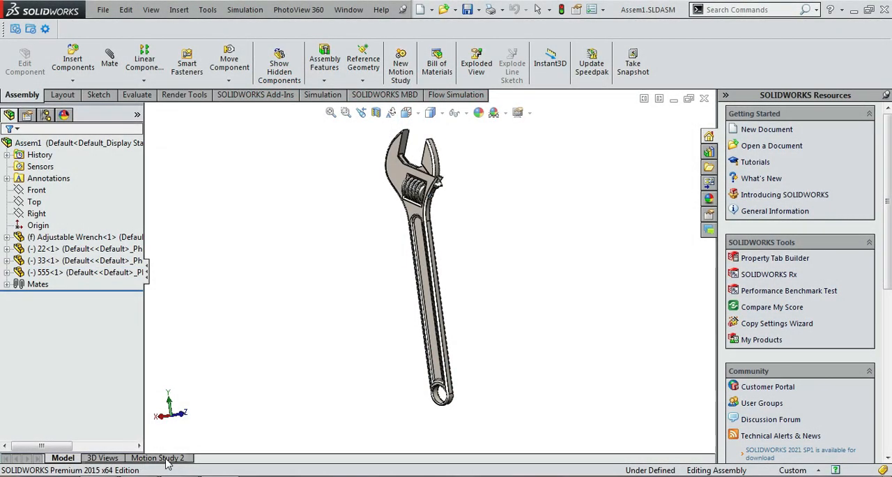
pyautogui.click(165, 458)
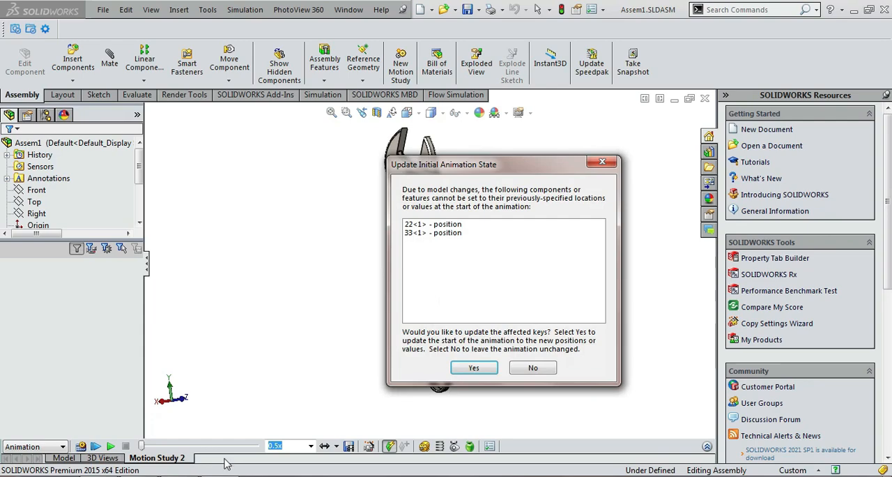
pyautogui.click(533, 368)
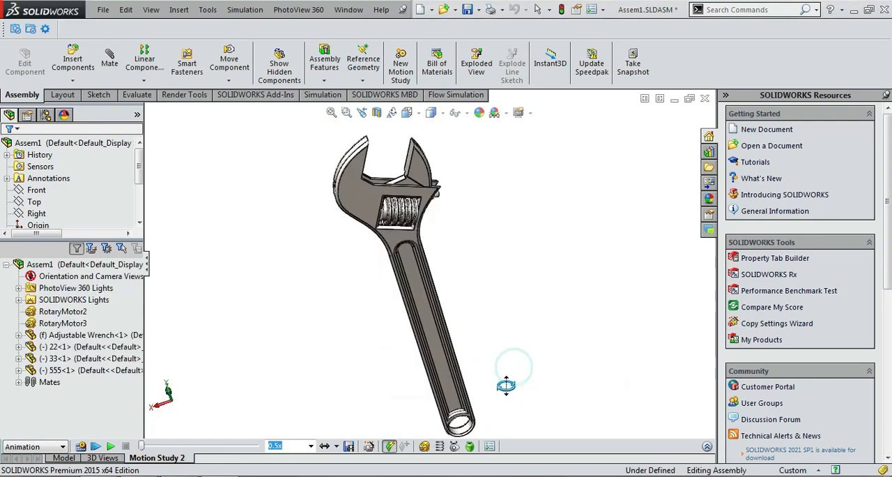
pyautogui.click(111, 446)
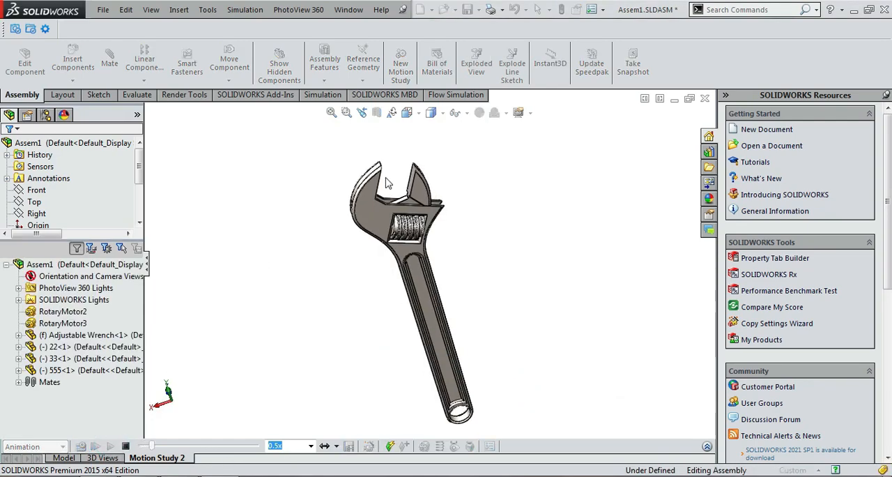
# Examine the moving jaw and worm screw during playback, stop the animation, and rewind it to the start.
pyautogui.scroll(-5, 397, 185)
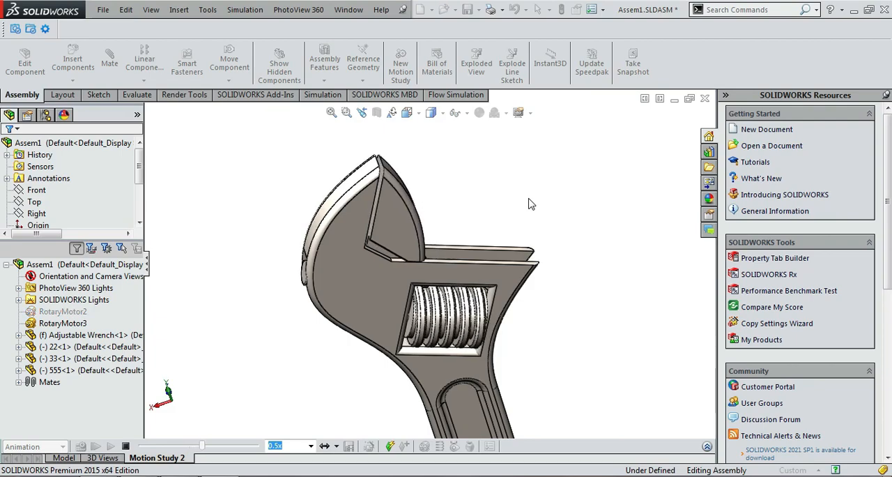
pyautogui.scroll(3, 533, 203)
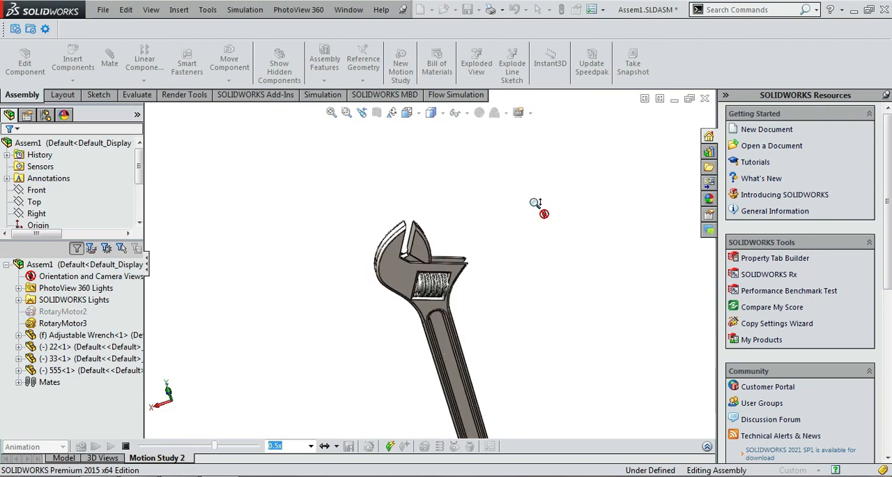
pyautogui.scroll(4, 510, 220)
pyautogui.scroll(-2, 432, 276)
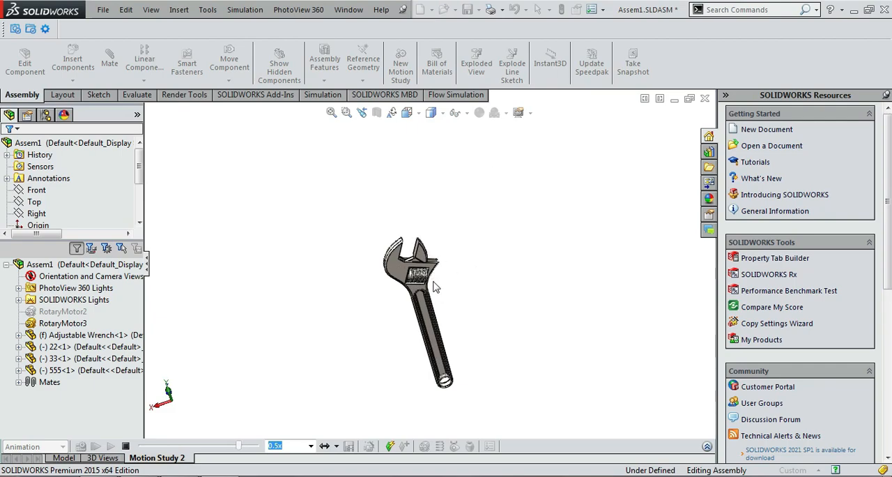
pyautogui.scroll(-2, 433, 285)
pyautogui.scroll(-4, 433, 285)
pyautogui.scroll(4, 413, 258)
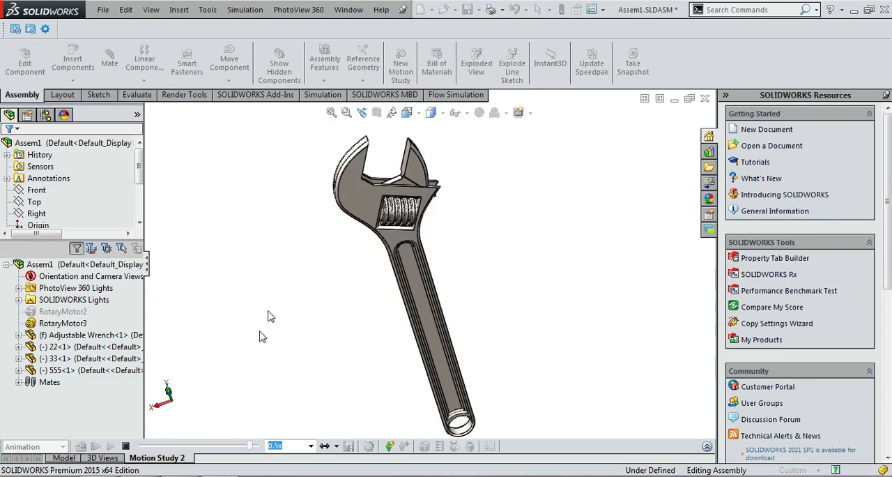
pyautogui.click(126, 446)
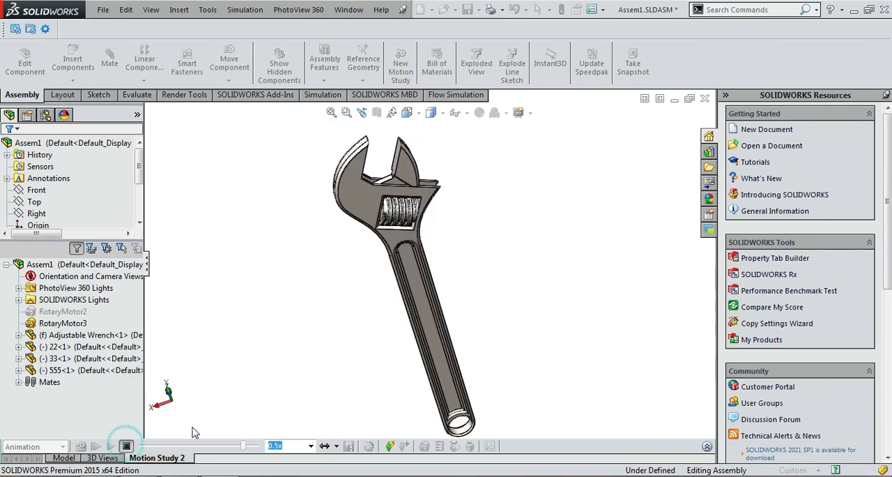
pyautogui.moveTo(243, 446); pyautogui.dragTo(141, 446)
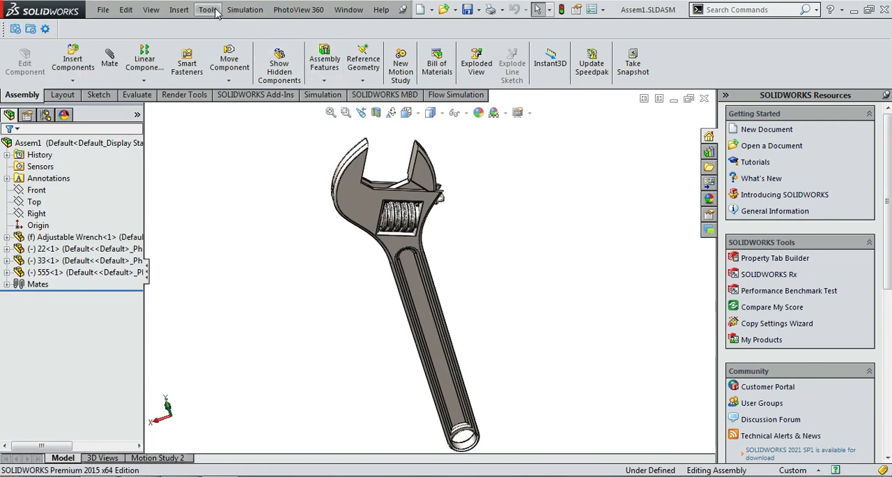
# Send the wrench assembly to KeyShot 7 for rendering.
pyautogui.click(215, 10)
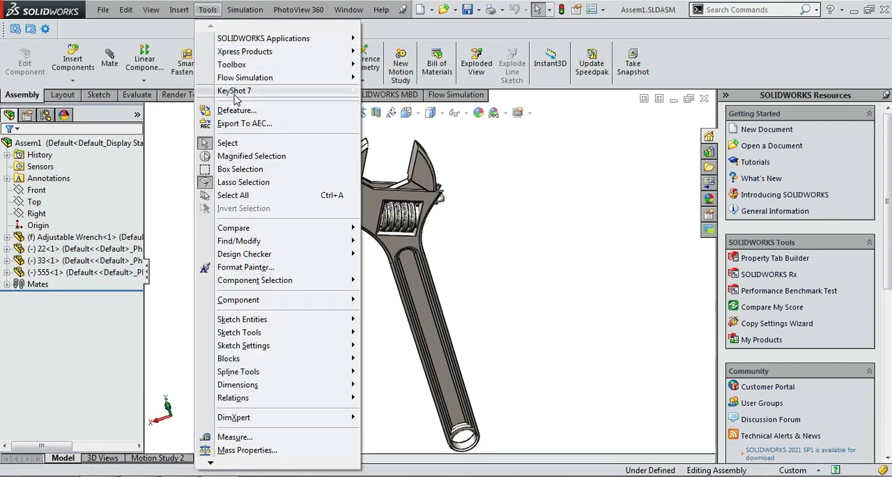
pyautogui.moveTo(236, 92)
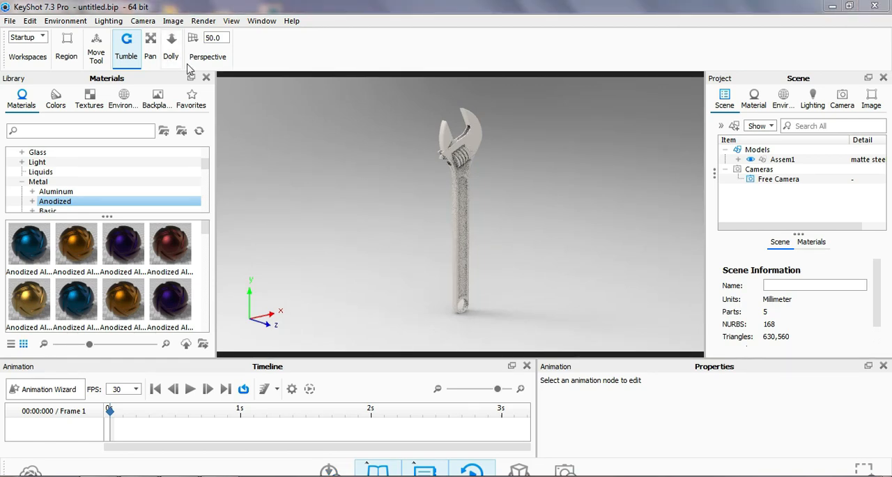
# Switch the scene background from the lighting environment to Color.
pyautogui.click(107, 21)
pyautogui.moveTo(65, 20)
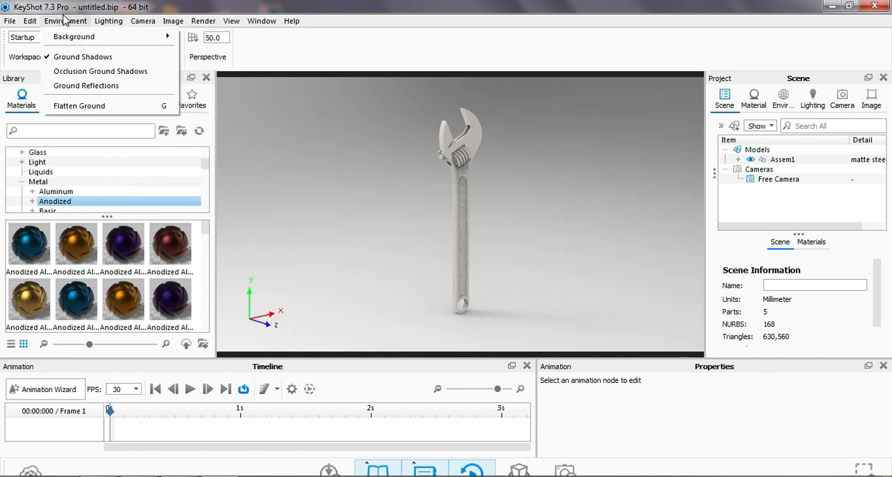
pyautogui.moveTo(69, 38)
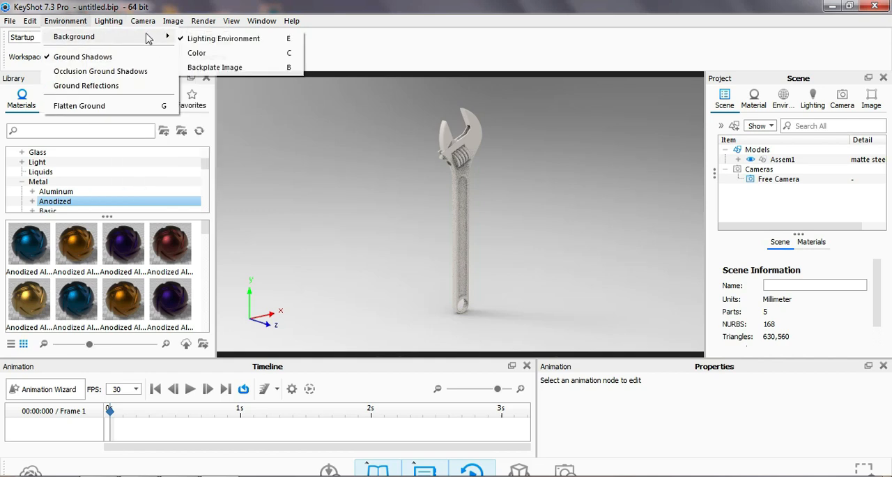
pyautogui.click(221, 54)
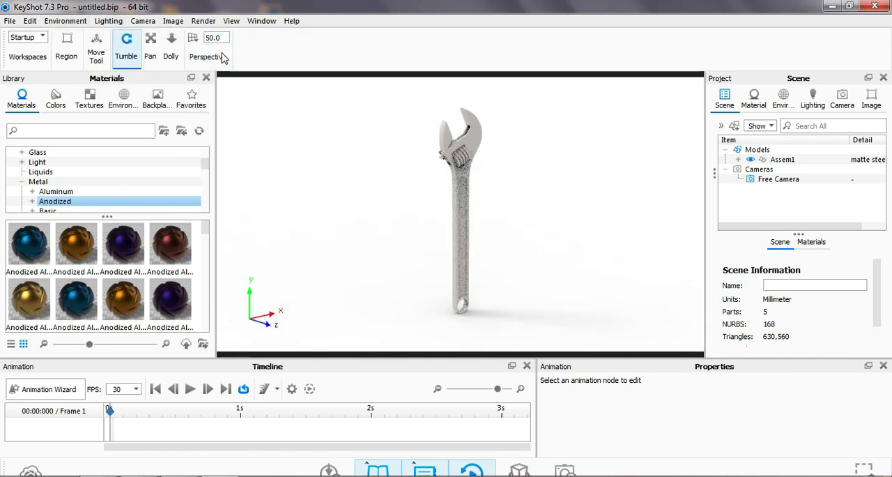
# Change the scene's lighting option and turn off the ground shadows.
pyautogui.click(101, 23)
pyautogui.click(115, 129)
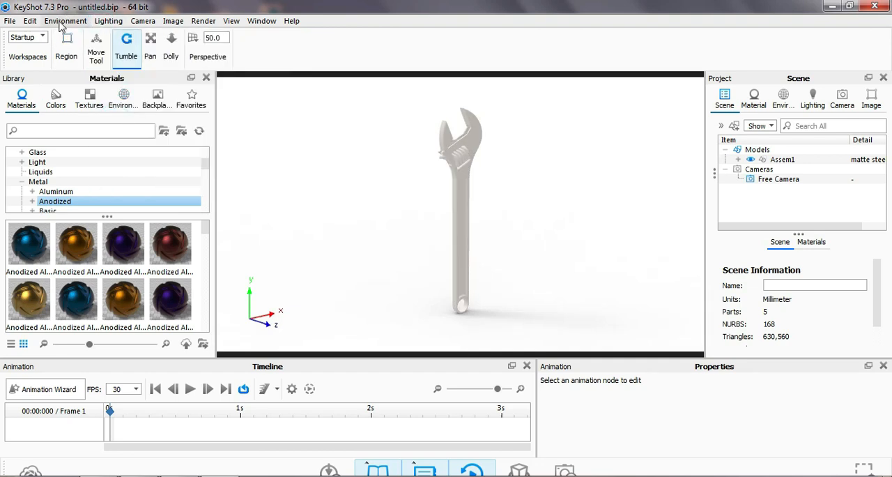
pyautogui.click(57, 23)
pyautogui.click(56, 24)
pyautogui.click(55, 22)
pyautogui.click(75, 56)
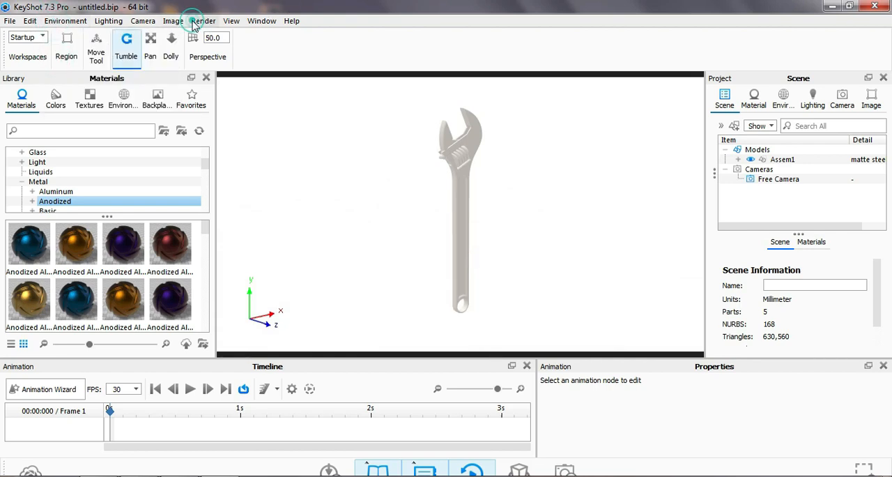
# Turn off the image aspect lock and apply the 1280 x 720 landscape resolution preset.
pyautogui.click(196, 23)
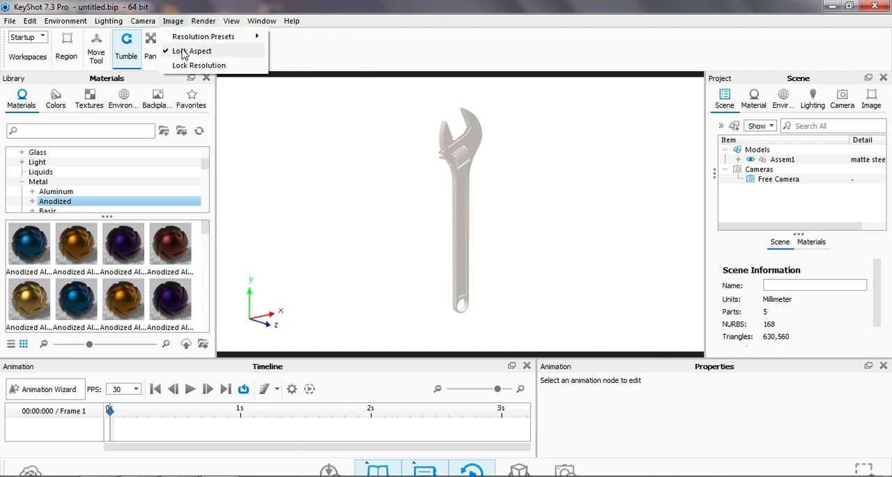
pyautogui.click(174, 23)
pyautogui.click(174, 22)
pyautogui.click(181, 36)
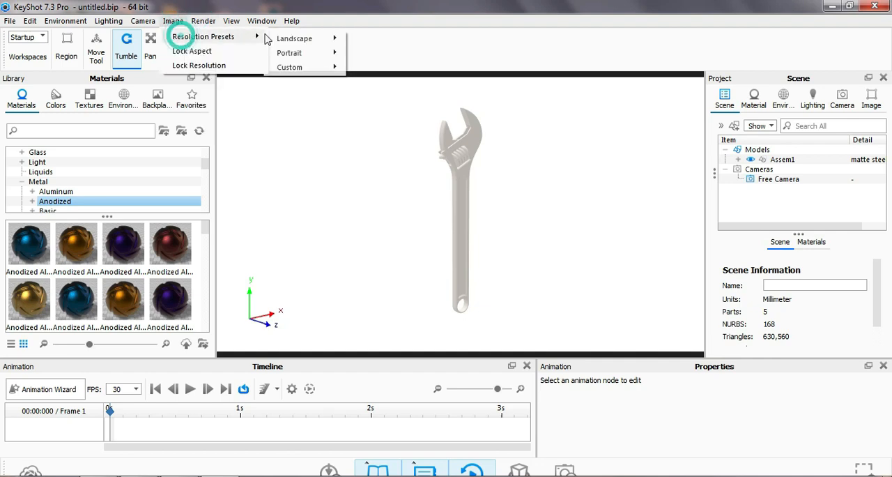
pyautogui.click(287, 36)
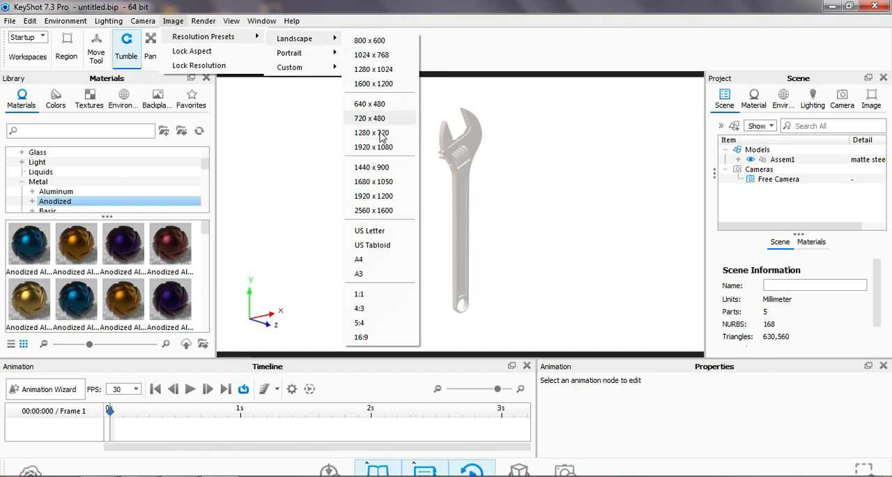
pyautogui.click(376, 133)
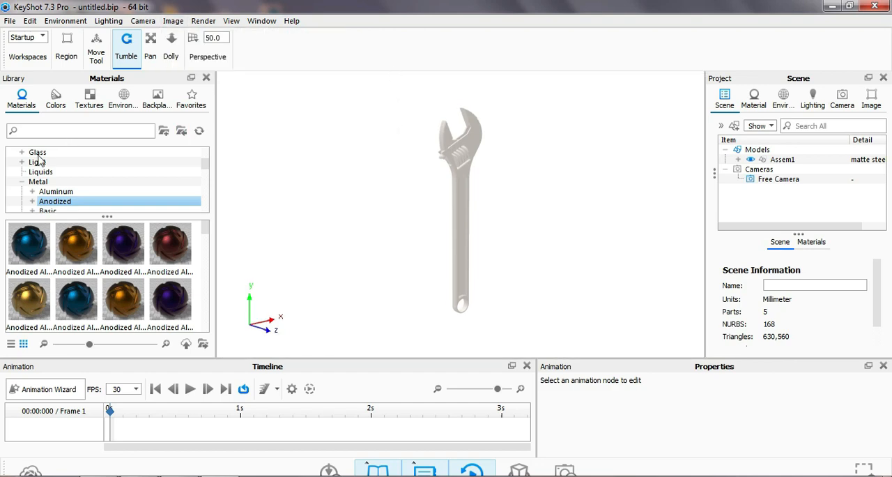
# Search the material library for "steel tex" and apply Steel Textured to the whole Assem1 model.
pyautogui.moveTo(204, 160); pyautogui.dragTo(204, 166)
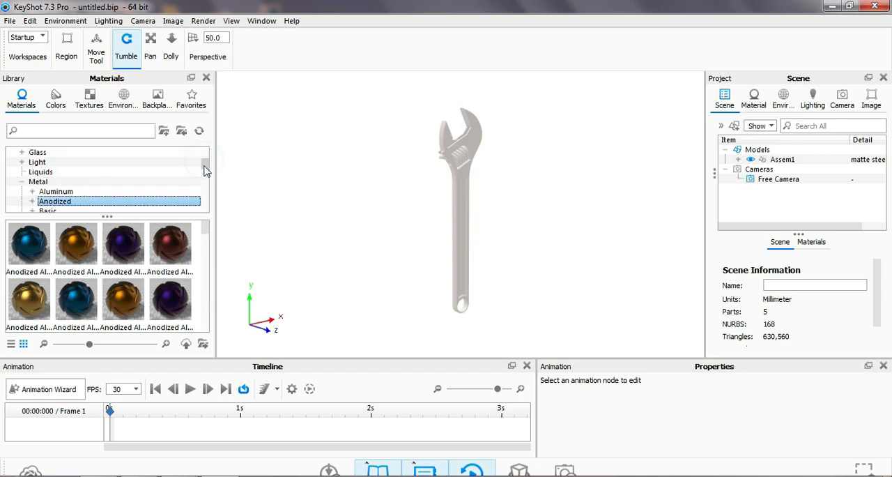
pyautogui.click(22, 182)
pyautogui.click(37, 182)
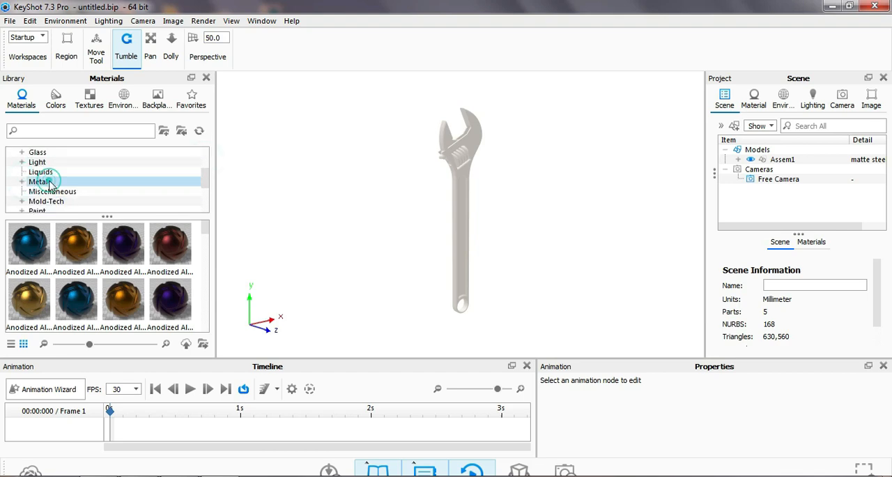
pyautogui.click(23, 183)
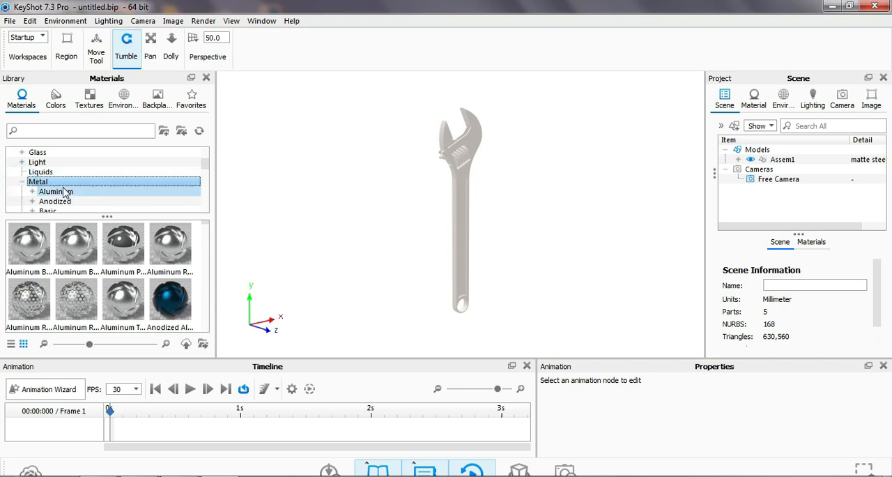
pyautogui.scroll(-1, 59, 184)
pyautogui.click(52, 133)
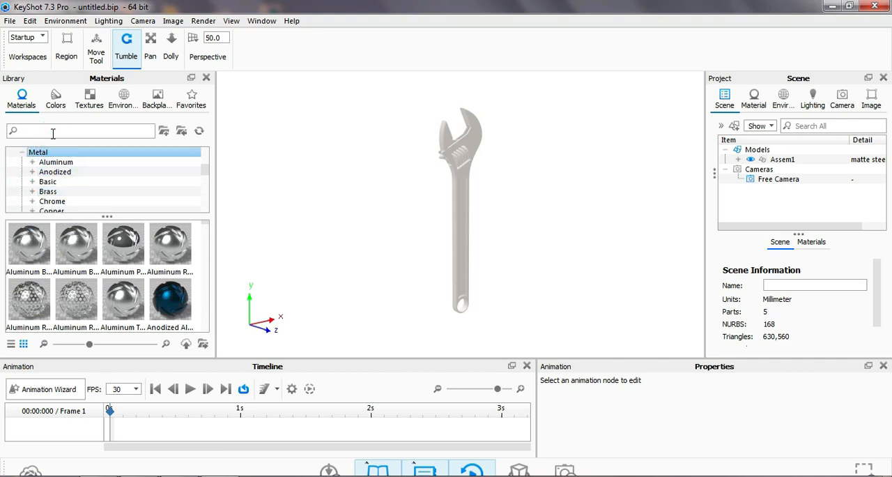
pyautogui.write('steel')
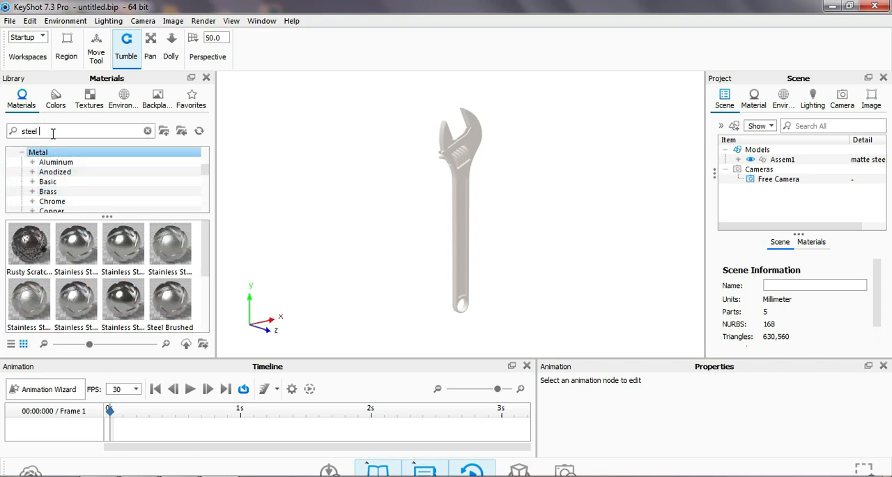
pyautogui.write(' tex')
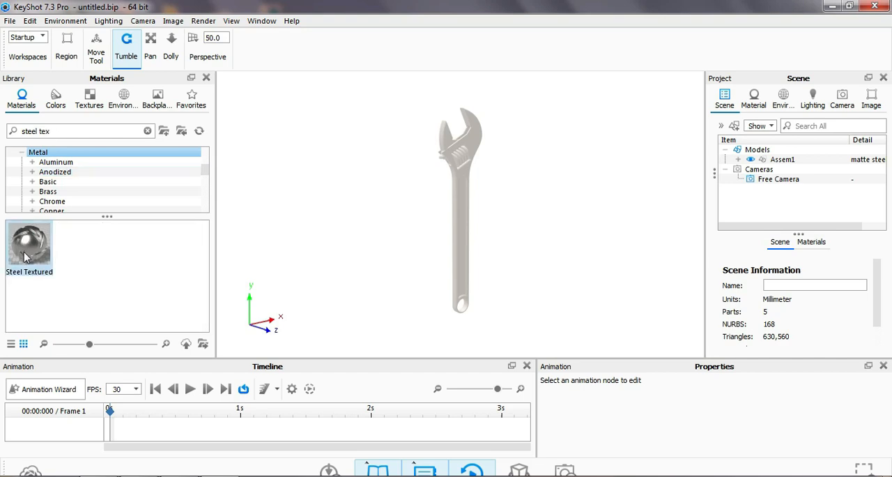
pyautogui.moveTo(25, 256); pyautogui.dragTo(770, 161)
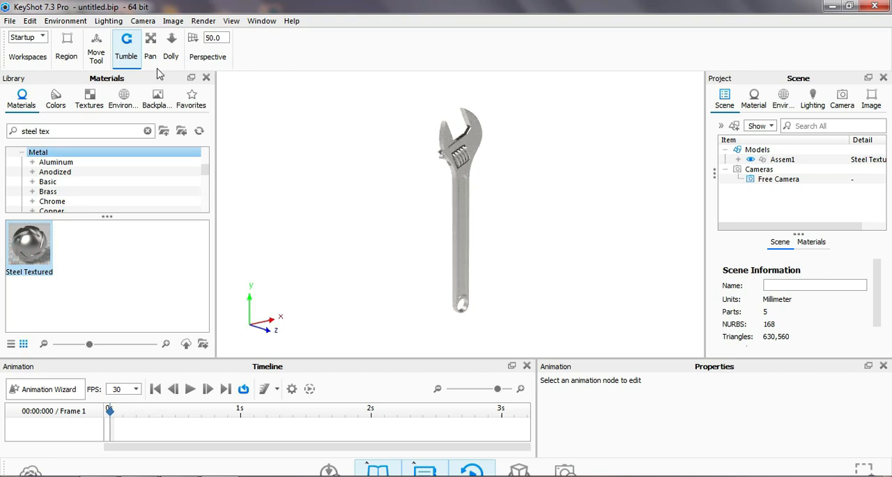
# Rotate the Assem1 model with the Move Tool so the wrench lies diagonally, head up and broad side facing the camera, and accept the move.
pyautogui.click(97, 56)
pyautogui.click(222, 151)
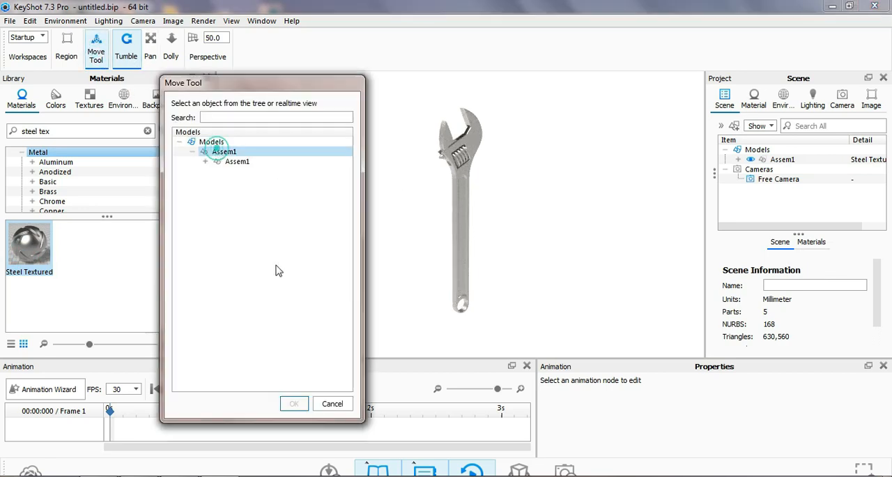
pyautogui.click(294, 402)
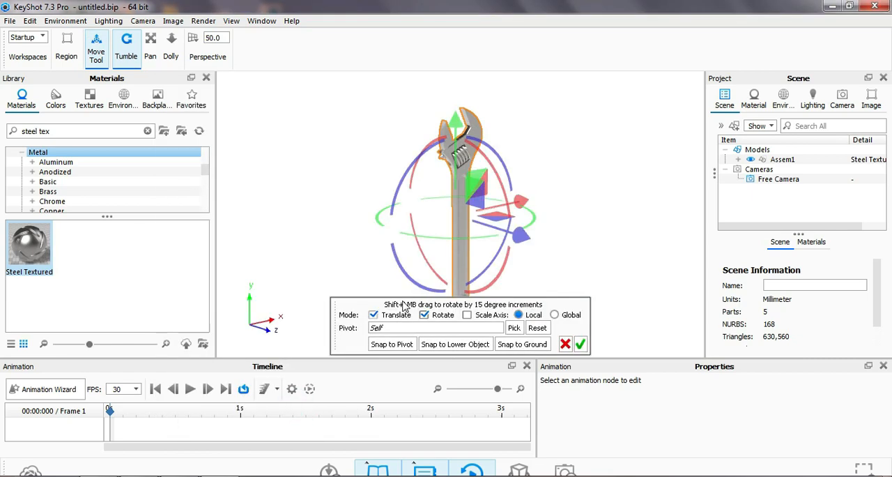
pyautogui.moveTo(489, 287); pyautogui.dragTo(526, 259)
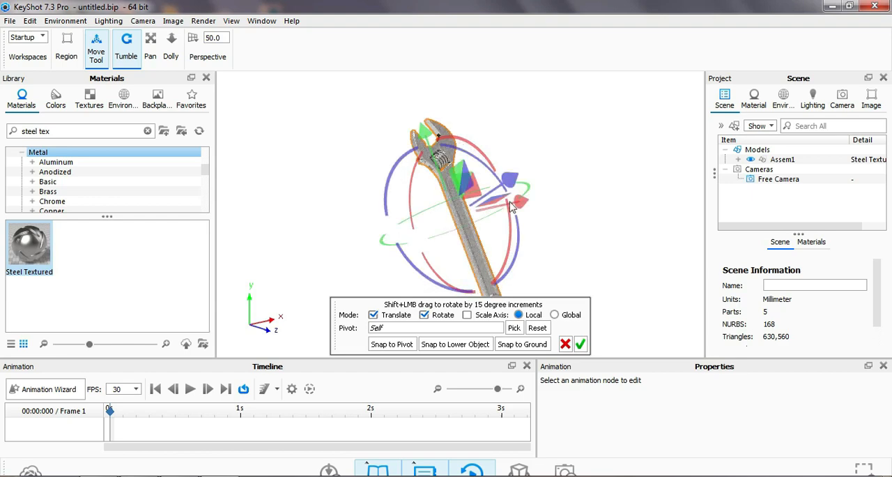
pyautogui.moveTo(498, 173); pyautogui.dragTo(497, 145)
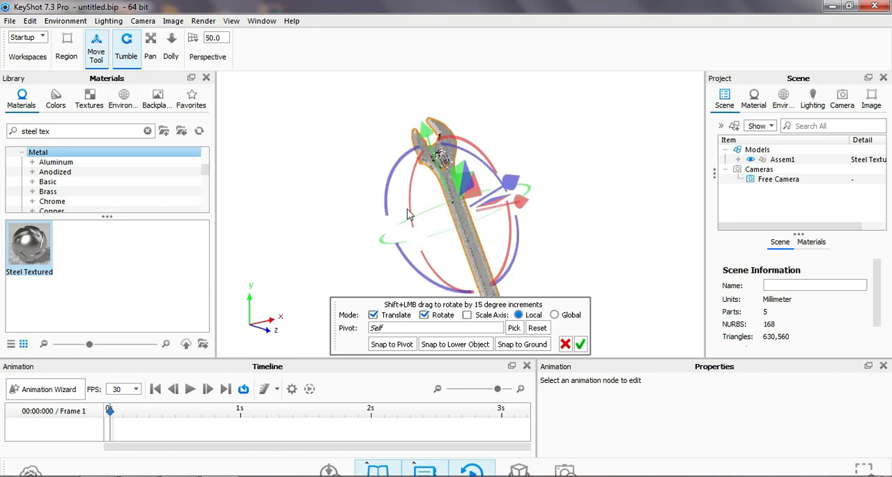
pyautogui.moveTo(411, 211); pyautogui.dragTo(415, 194)
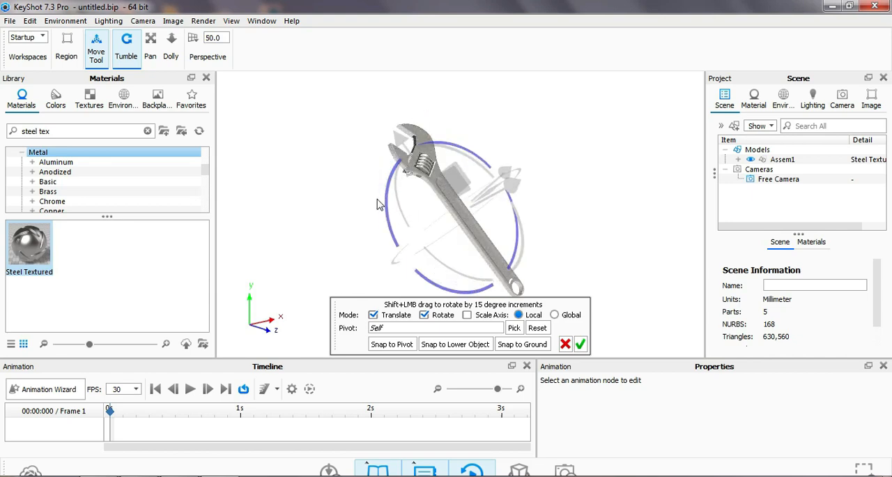
pyautogui.click(543, 140)
pyautogui.moveTo(485, 154); pyautogui.dragTo(485, 153)
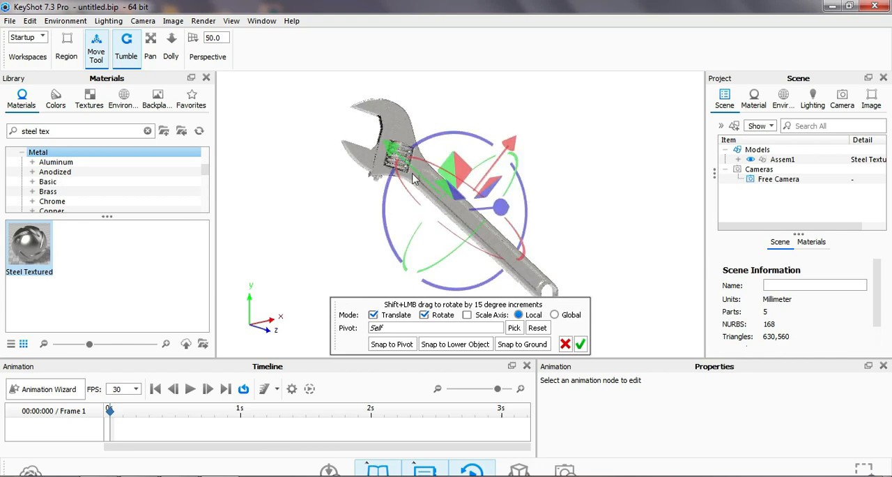
pyautogui.click(579, 343)
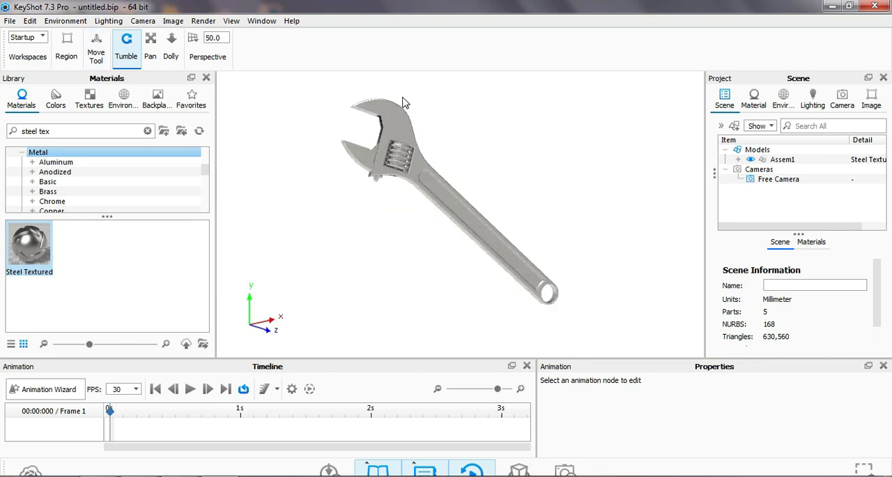
# Rotate the whole Assem1 model with the Move Tool so the wrench's jaws open upward and the handle slopes down, and accept the move.
pyautogui.click(95, 62)
pyautogui.click(225, 155)
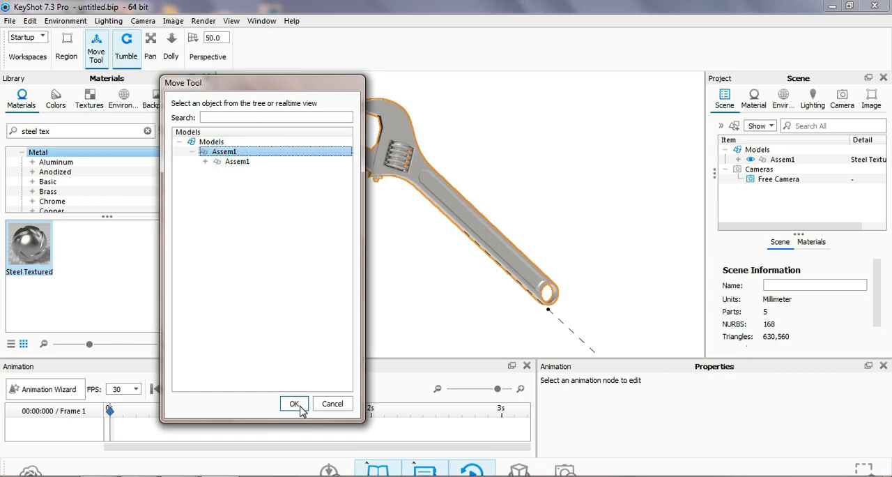
pyautogui.click(293, 402)
pyautogui.moveTo(422, 271); pyautogui.dragTo(402, 280)
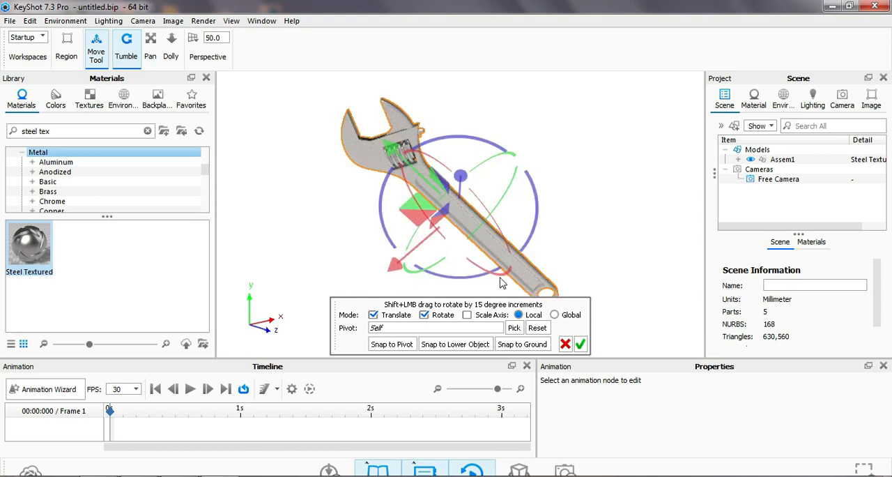
pyautogui.moveTo(499, 274)
pyautogui.mouseDown()
pyautogui.moveTo(489, 261)
pyautogui.moveTo(497, 264)
pyautogui.mouseUp()
pyautogui.moveTo(416, 272); pyautogui.dragTo(380, 263)
pyautogui.click(579, 343)
pyautogui.scroll(1, 366, 90)
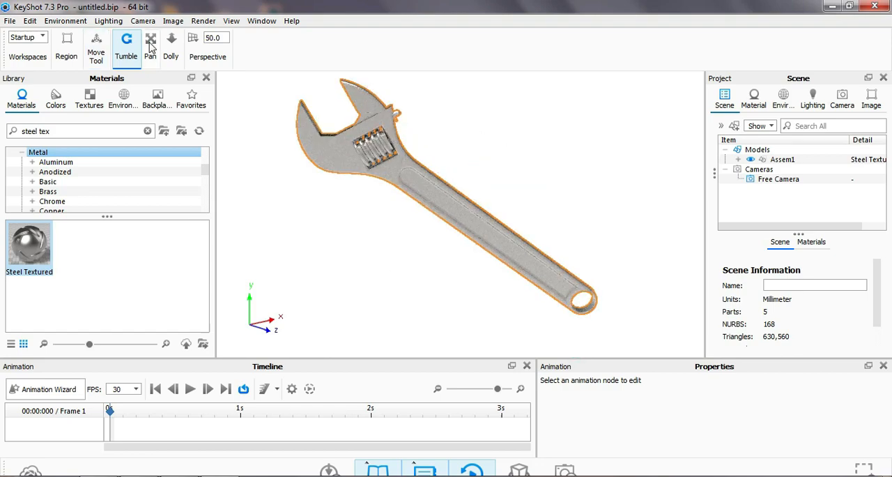
pyautogui.click(150, 50)
pyautogui.moveTo(560, 233); pyautogui.dragTo(575, 248)
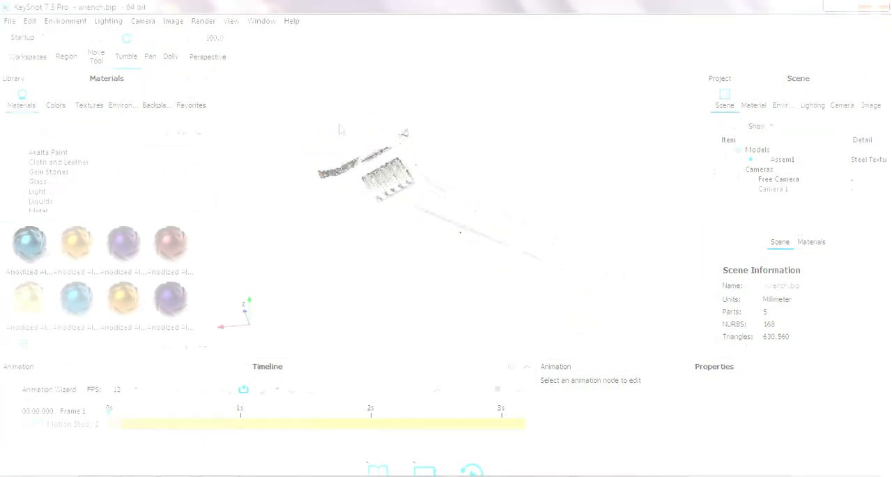
# Review the frame rate choices and the preview quality settings of the Motion Study 2 animation.
pyautogui.scroll(2, 429, 186)
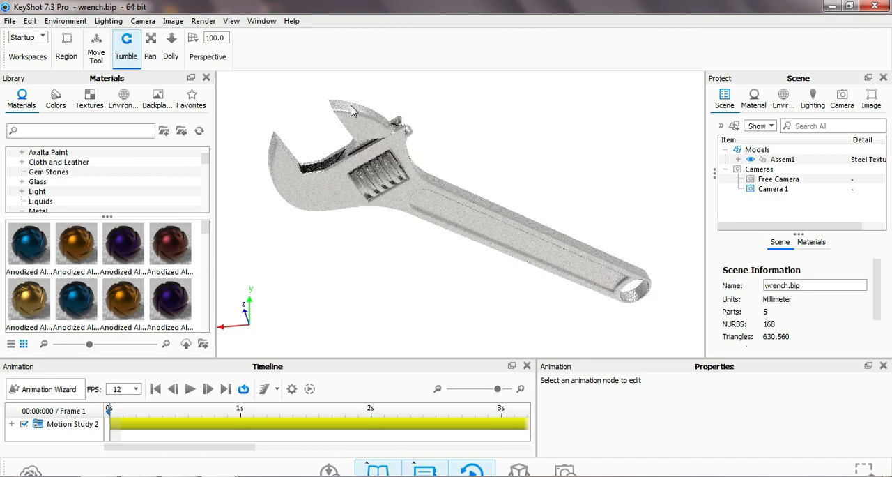
pyautogui.click(129, 388)
pyautogui.click(136, 388)
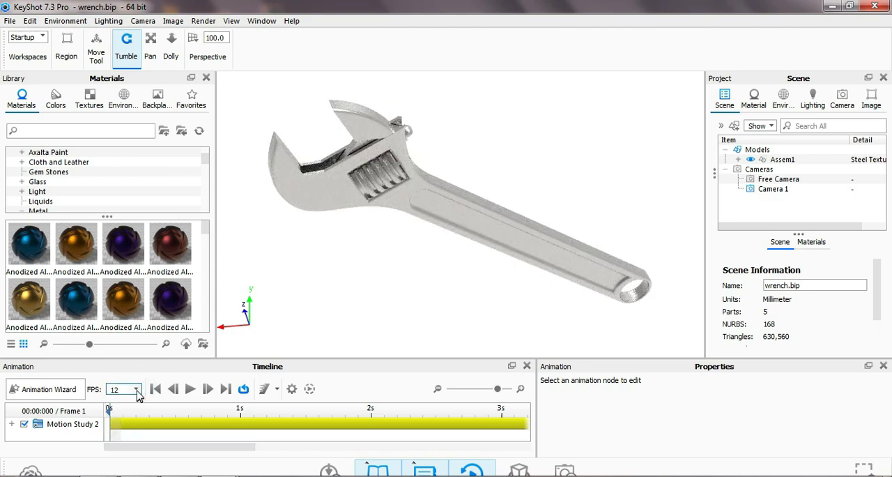
pyautogui.click(138, 390)
pyautogui.click(124, 400)
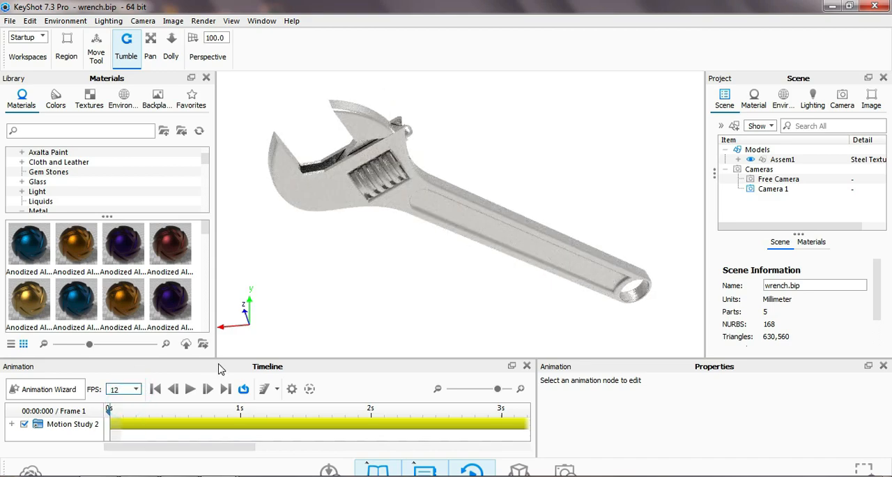
pyautogui.click(277, 389)
pyautogui.click(294, 390)
pyautogui.click(292, 389)
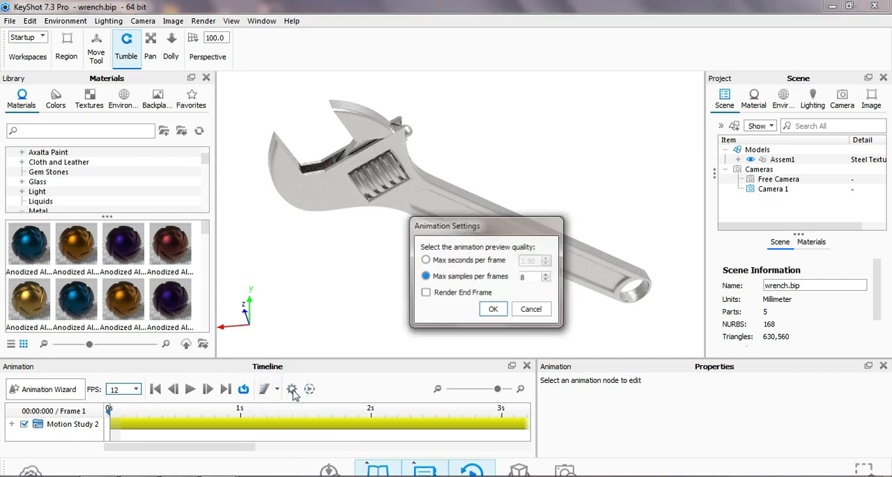
pyautogui.click(519, 314)
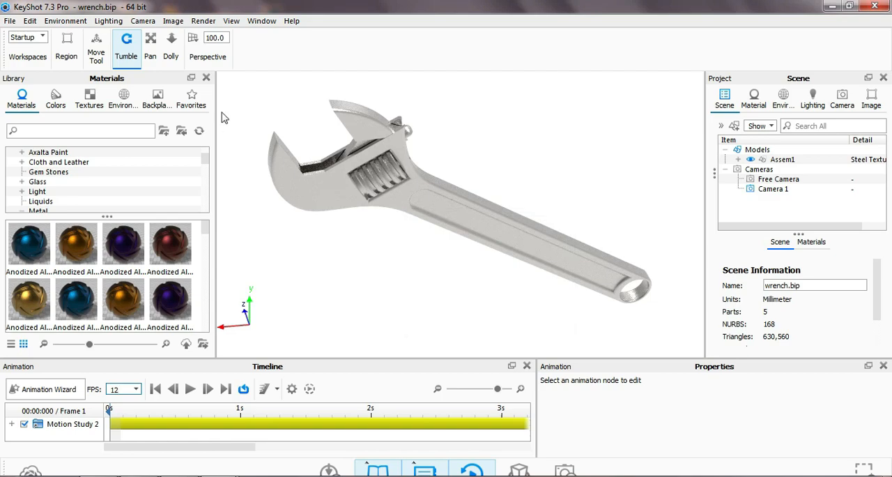
# Browse the library's colors, textures, environments and backplates.
pyautogui.click(55, 99)
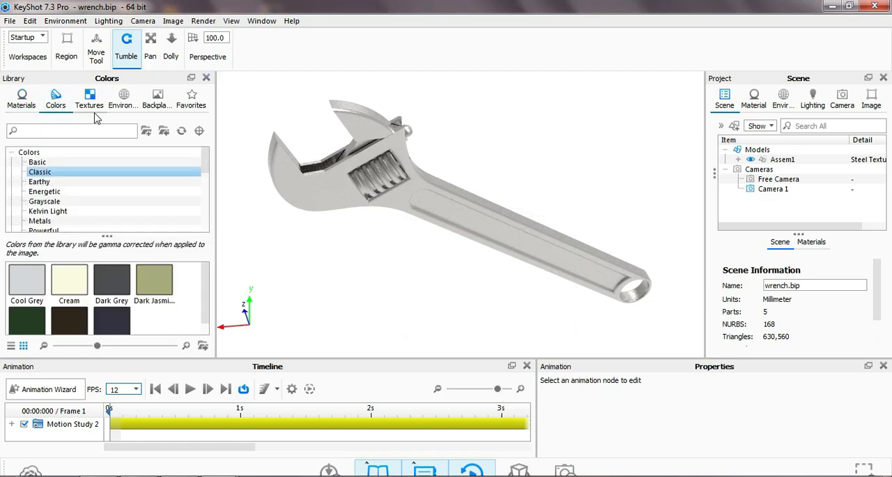
pyautogui.click(89, 97)
pyautogui.click(123, 99)
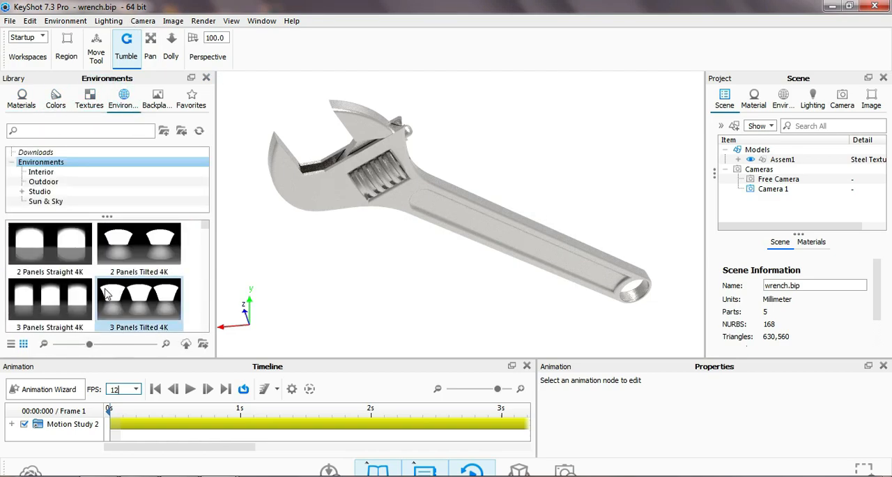
pyautogui.click(157, 99)
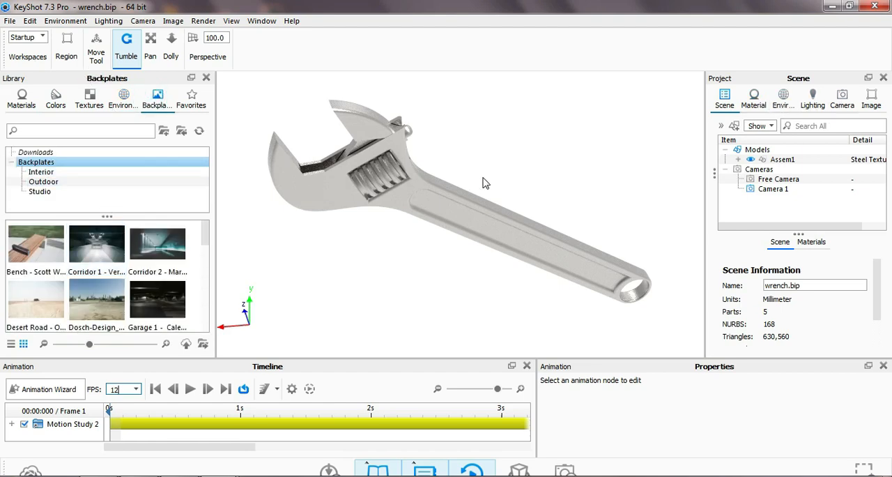
# Preview the Motion Study 2 animation, pause it and return the playhead to the first frame.
pyautogui.click(189, 389)
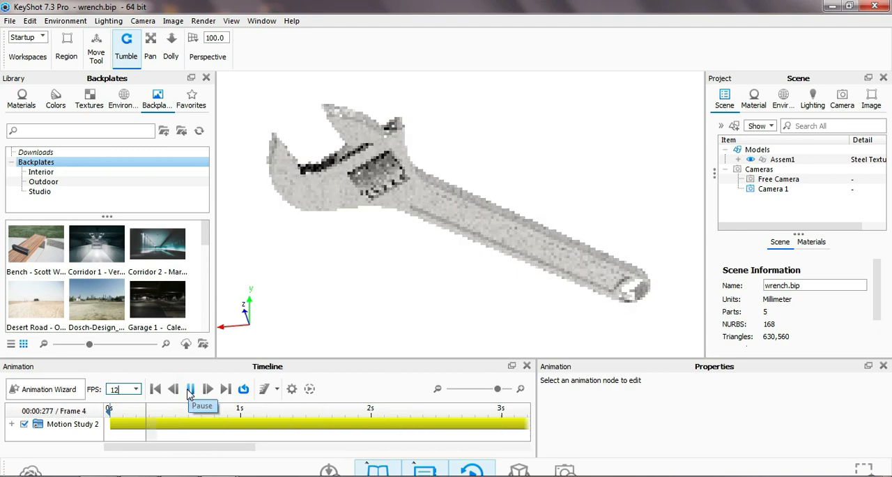
pyautogui.click(190, 389)
pyautogui.click(297, 415)
pyautogui.moveTo(298, 406); pyautogui.dragTo(87, 401)
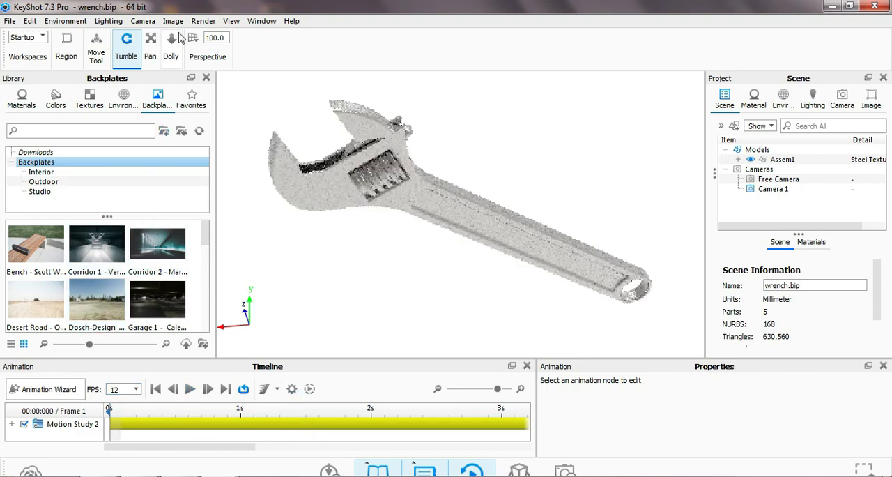
# Start an animation render with the Maximum Samples quality set to 128 samples per frame.
pyautogui.click(203, 21)
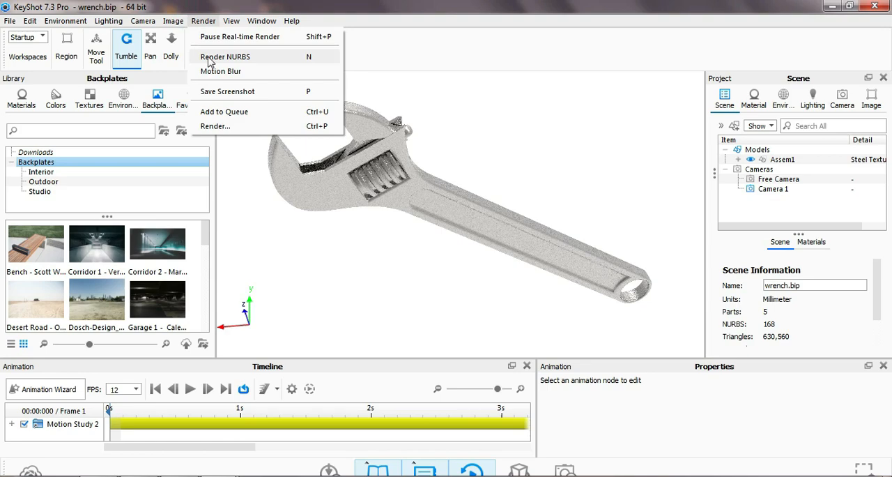
pyautogui.click(215, 127)
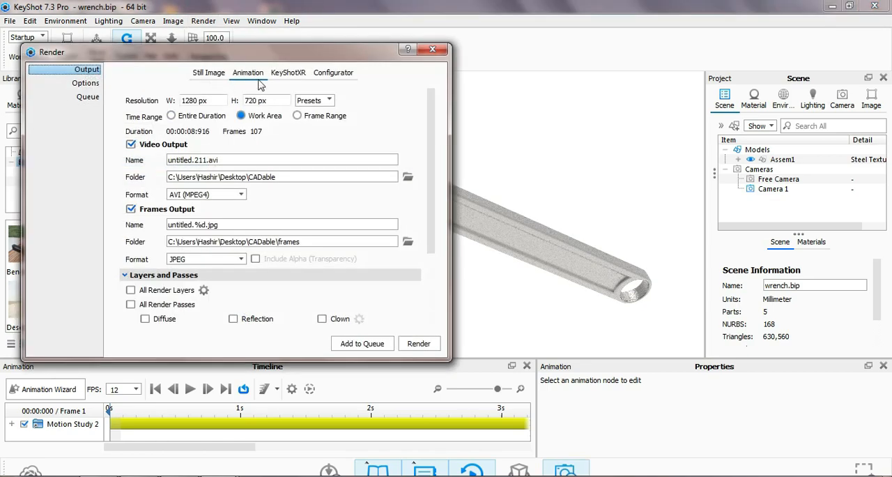
pyautogui.click(208, 75)
pyautogui.click(242, 77)
pyautogui.click(85, 83)
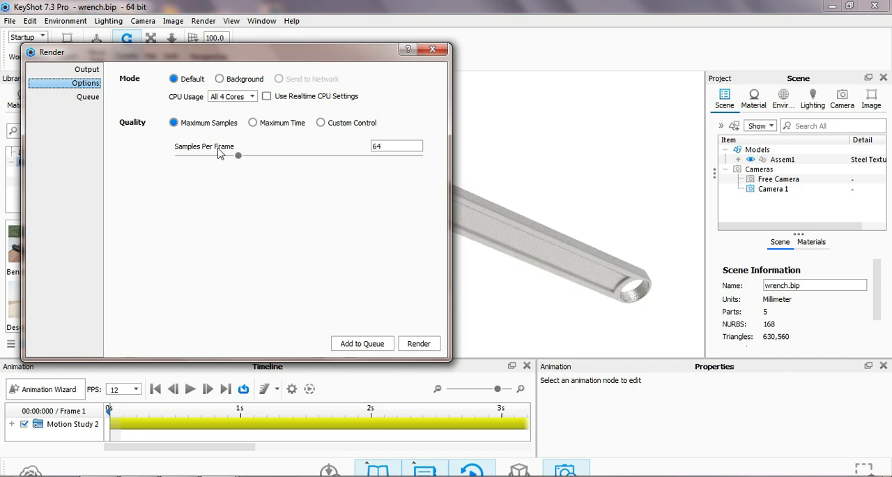
pyautogui.moveTo(237, 158); pyautogui.dragTo(287, 161)
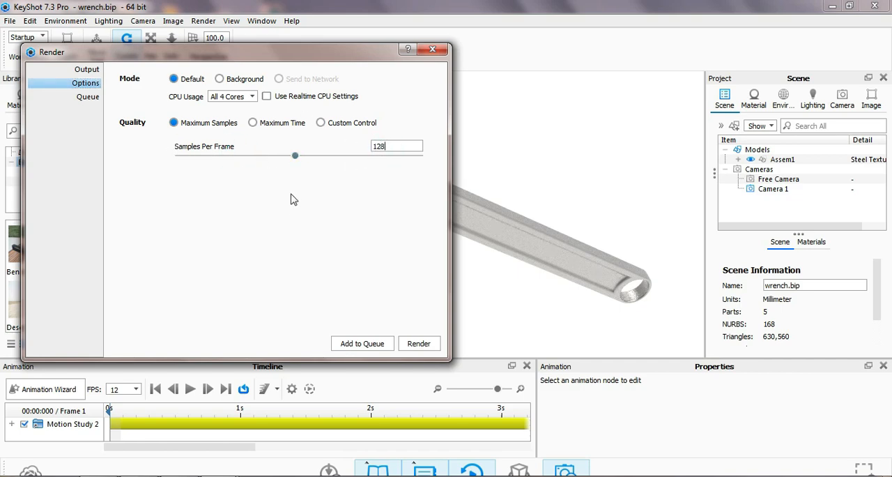
pyautogui.click(421, 347)
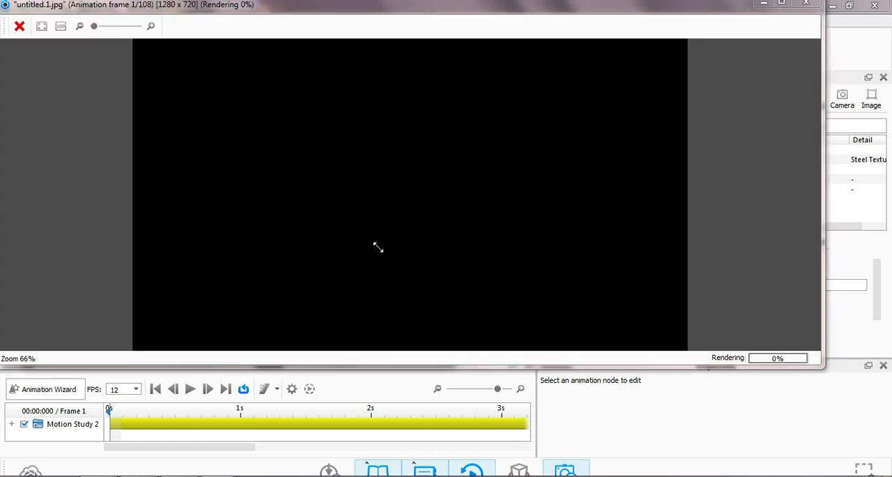